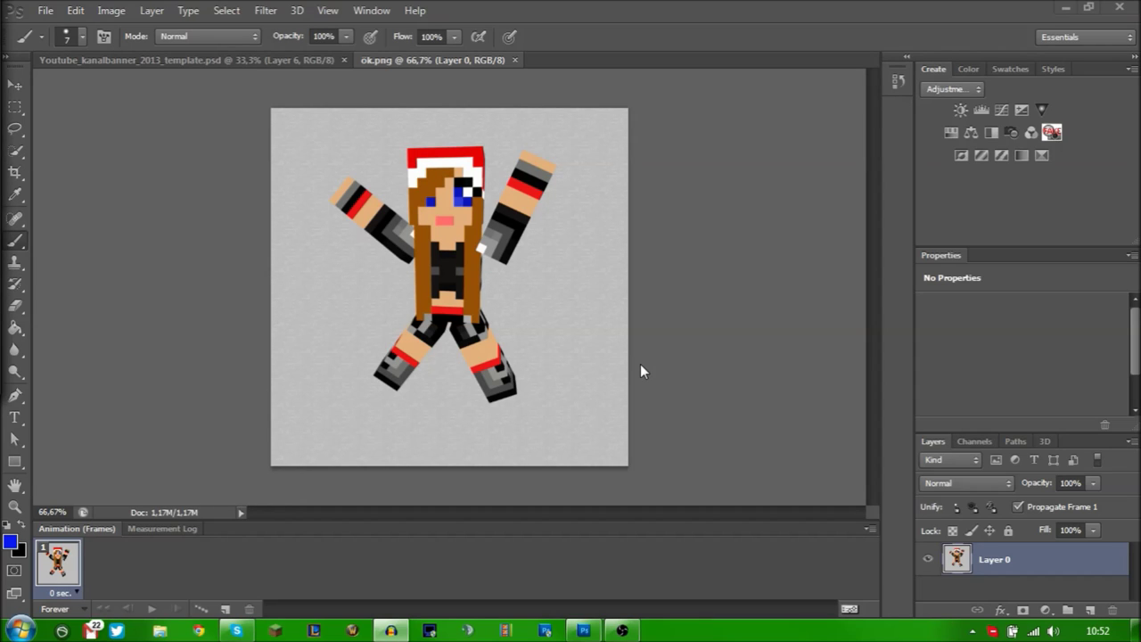
Bring Photoshop forward and show the Youtube_kanalbanner_2013_template.psd banner document
left_click(578, 7)
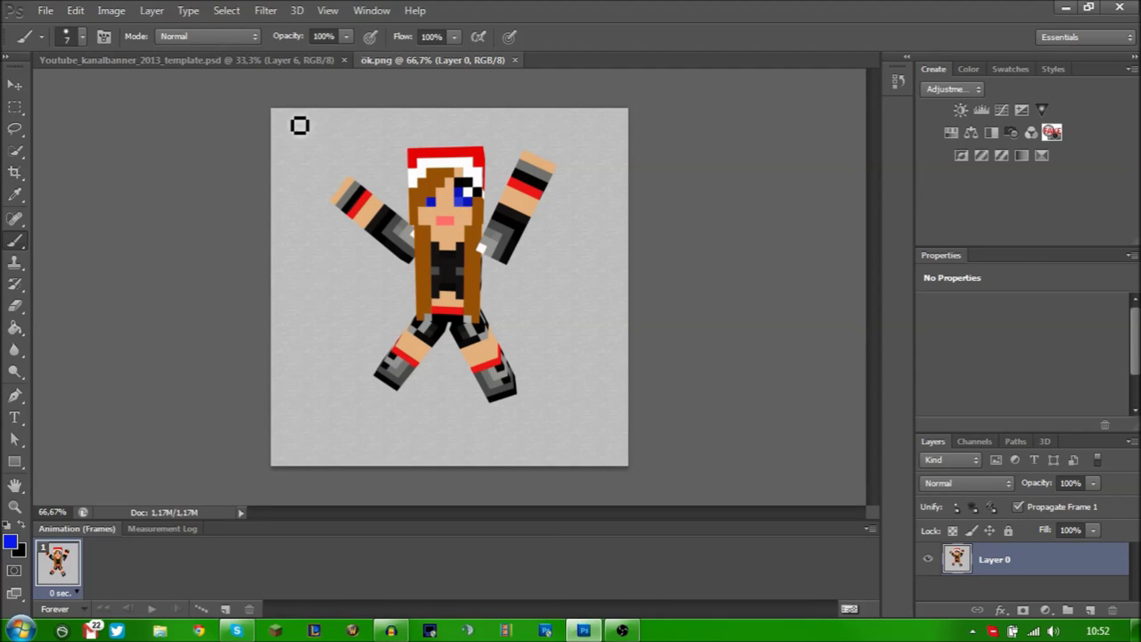
left_click(242, 61)
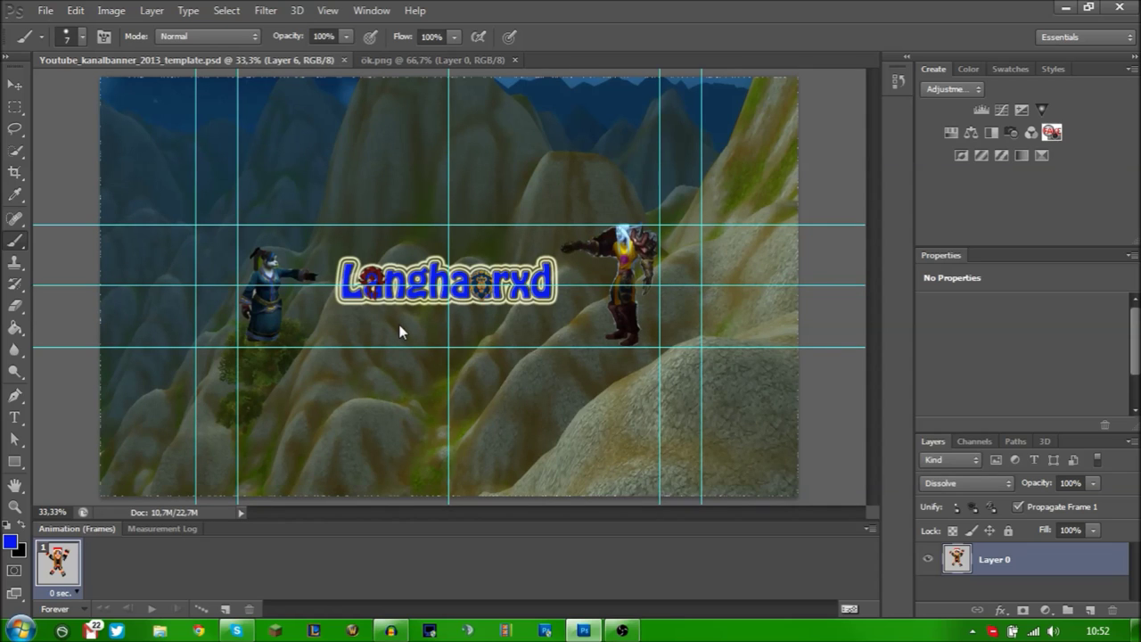
Switch to the ok.png Minecraft skin document
left_click(448, 62)
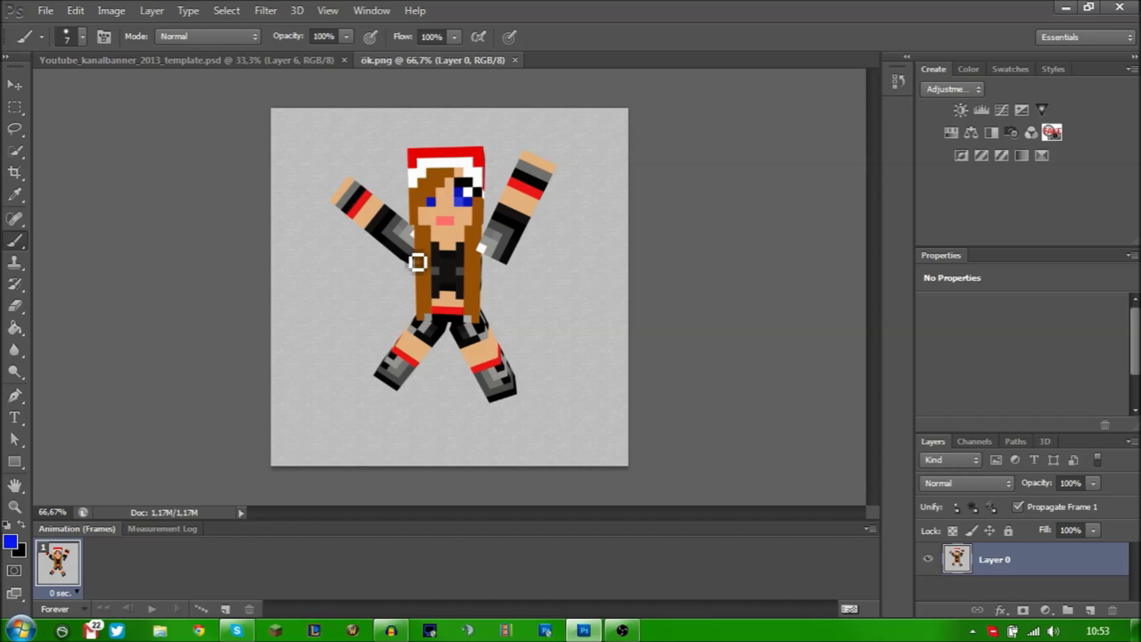
With the Brush tool, reset colours to black and white and enter Quick Mask mode
right_click(14, 245)
left_click(14, 245)
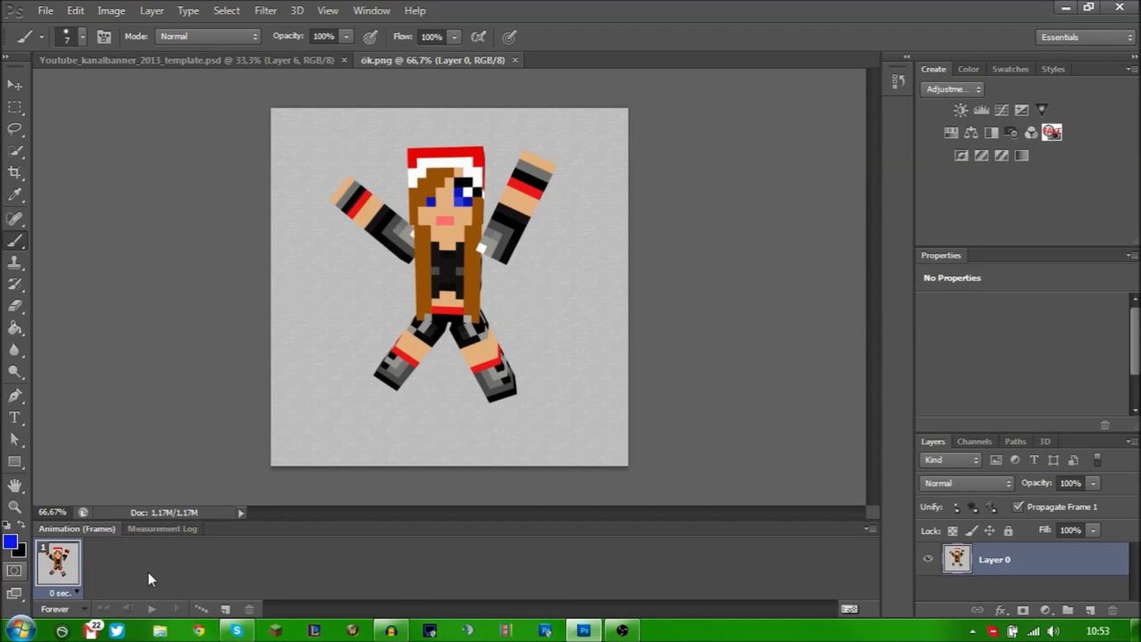
key("d")
key("q")
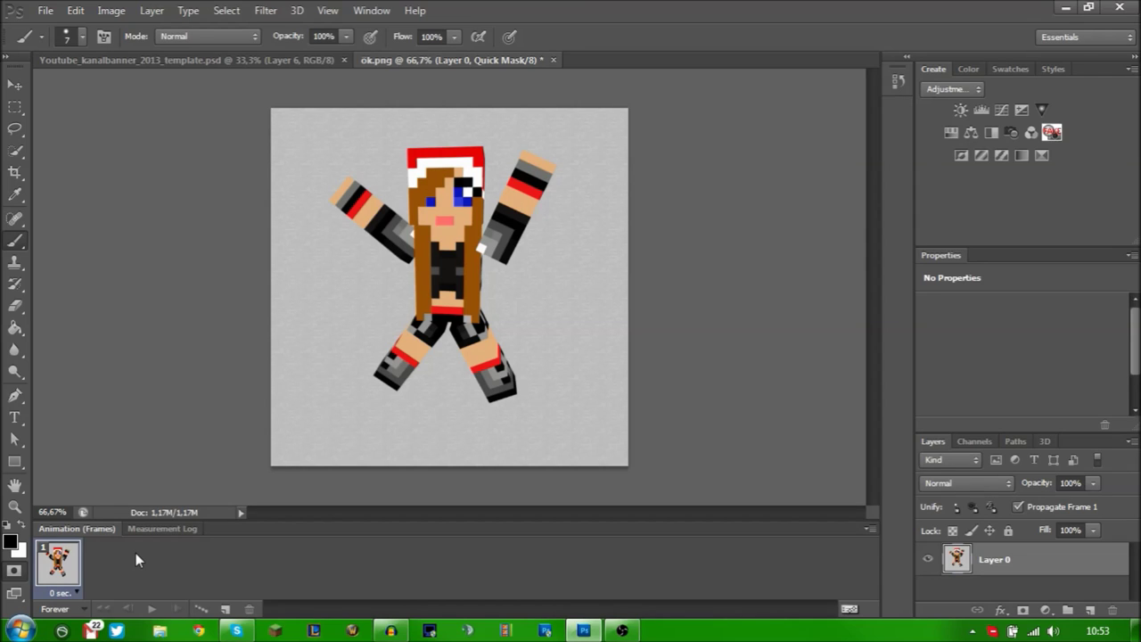
right_click(332, 258)
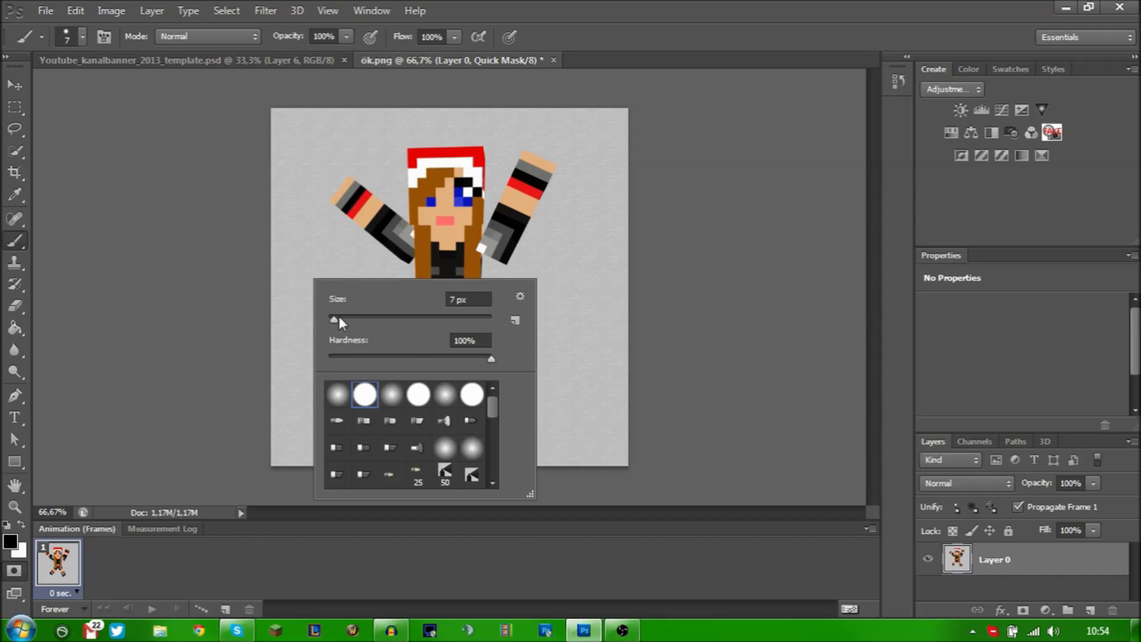
Set the brush to 15 px and paint quick mask along the character's outline
left_click_drag(335, 318, 340, 319)
left_click(340, 207)
mouse_move(340, 208)
left_mouse_down()
mouse_move(425, 288)
mouse_move(415, 336)
mouse_move(385, 386)
mouse_move(413, 390)
mouse_move(456, 332)
mouse_move(500, 407)
mouse_move(525, 403)
mouse_move(491, 276)
mouse_move(541, 224)
mouse_move(554, 162)
mouse_move(491, 239)
mouse_move(495, 155)
mouse_move(406, 153)
mouse_move(392, 223)
mouse_move(377, 186)
mouse_move(417, 390)
left_mouse_up()
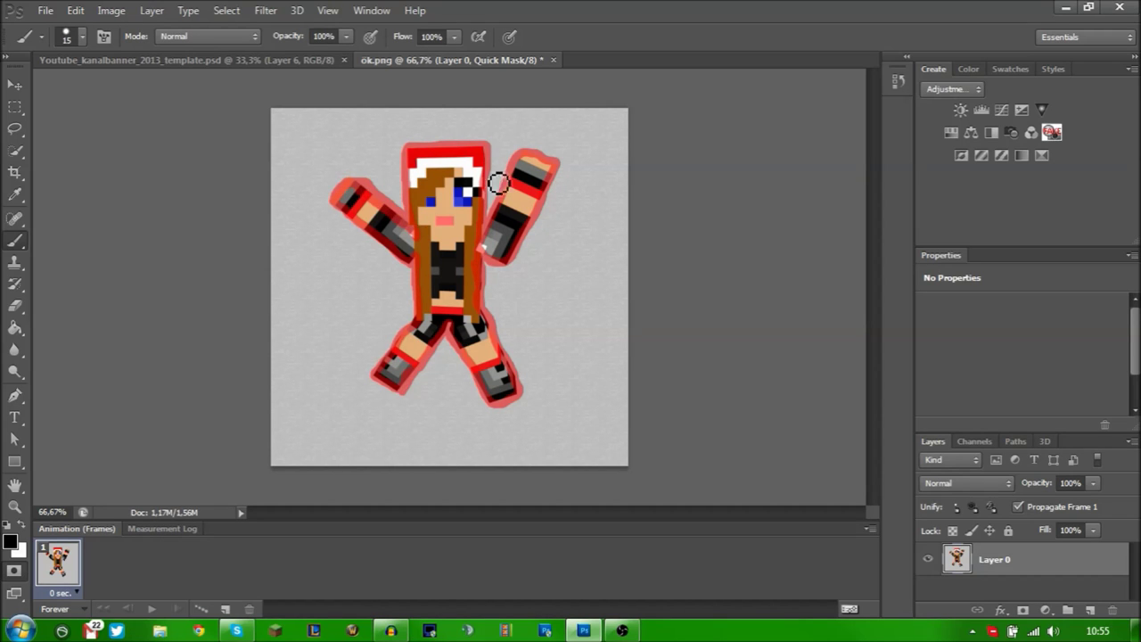
left_click(15, 305)
Clean the mask edges with a 10 px eraser and touch up the arm and leg edges
right_click(499, 166)
key("Return")
mouse_move(502, 158)
left_mouse_down()
mouse_move(502, 186)
mouse_move(440, 154)
left_mouse_up()
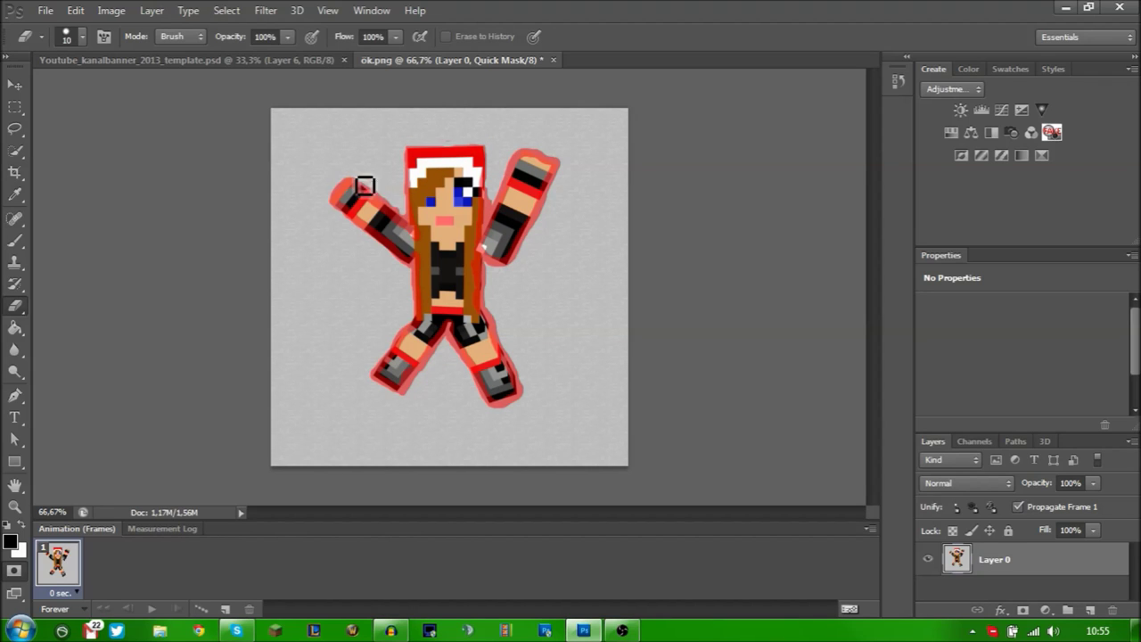
left_click_drag(469, 369, 525, 384)
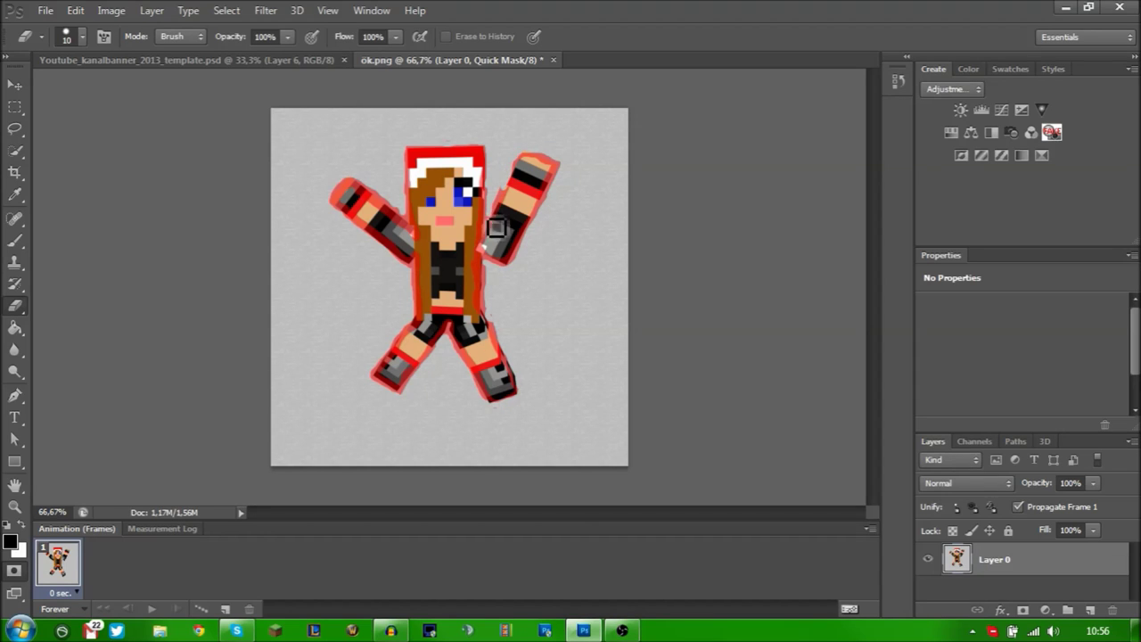
key("b")
left_click_drag(491, 236, 537, 161)
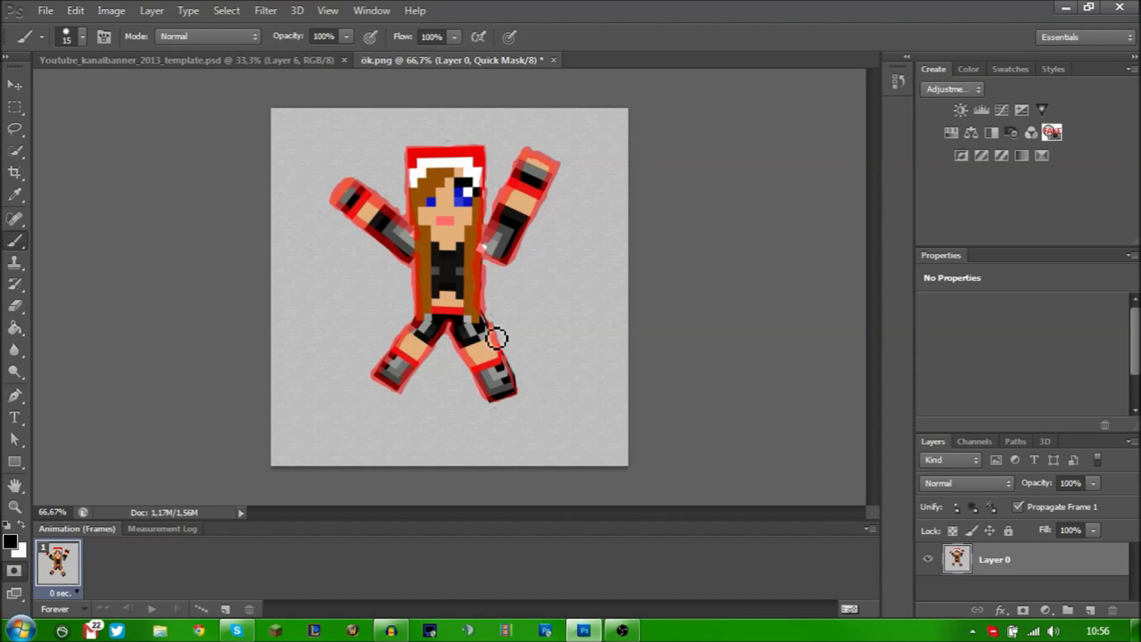
left_click_drag(497, 333, 497, 408)
With a 23 px brush, fill the head, face, right arm and legs with mask
right_click(483, 168)
key("Return")
mouse_move(419, 164)
left_mouse_down()
mouse_move(470, 232)
mouse_move(474, 316)
left_mouse_up()
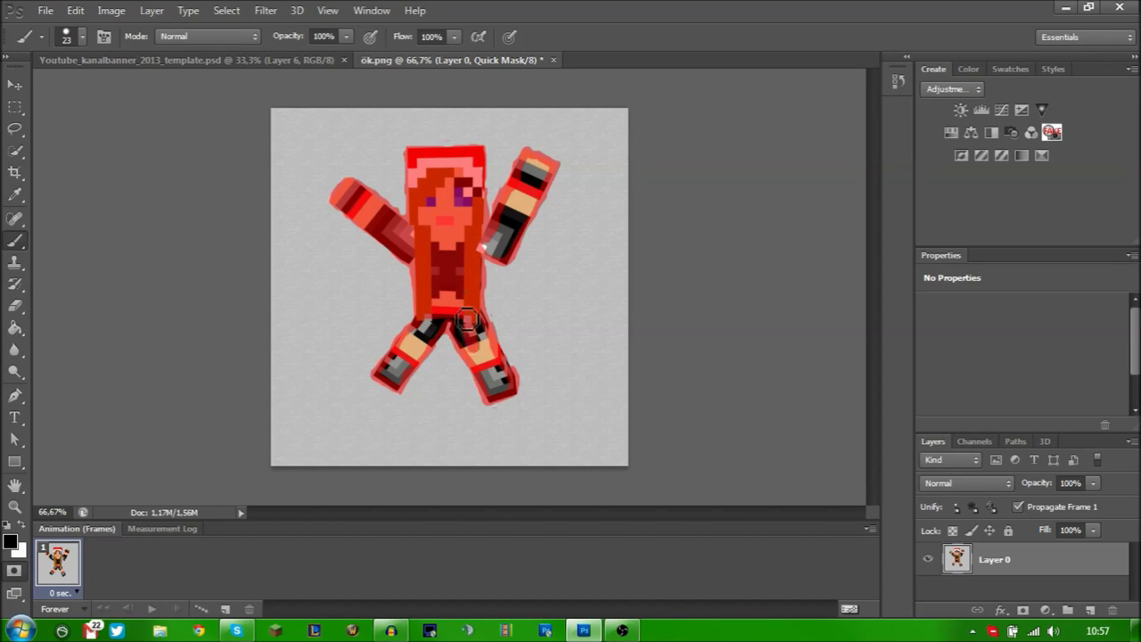
left_click_drag(474, 316, 496, 402)
left_click_drag(437, 325, 513, 227)
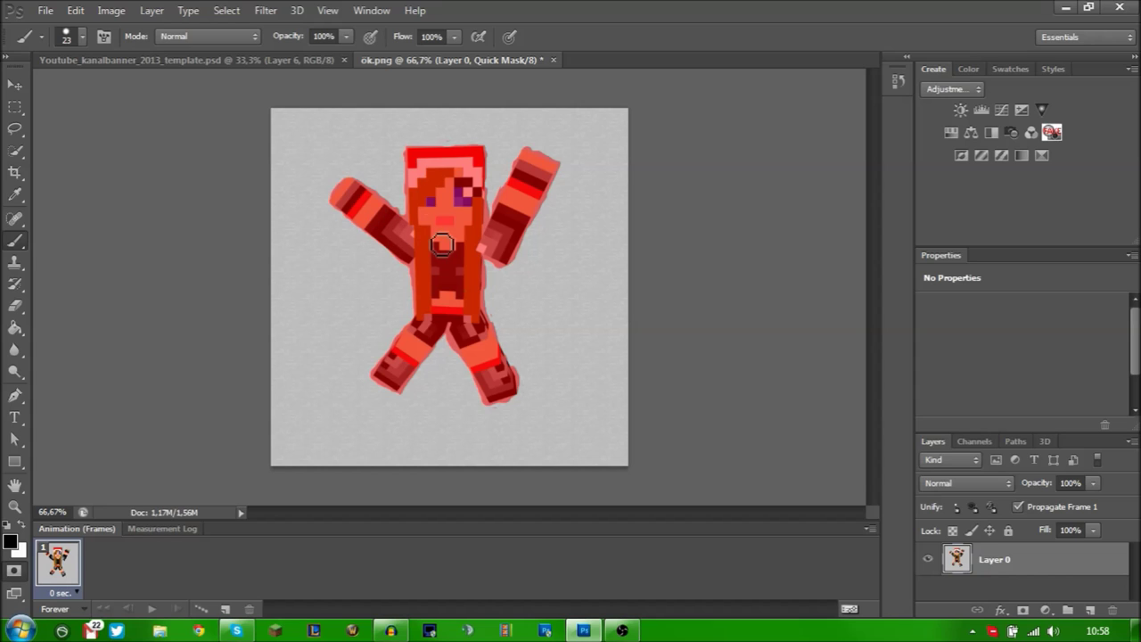
left_click(448, 207)
Mask the bottom of the right foot and exit Quick Mask to get the selection
left_click_drag(509, 401, 504, 385)
left_click(14, 571)
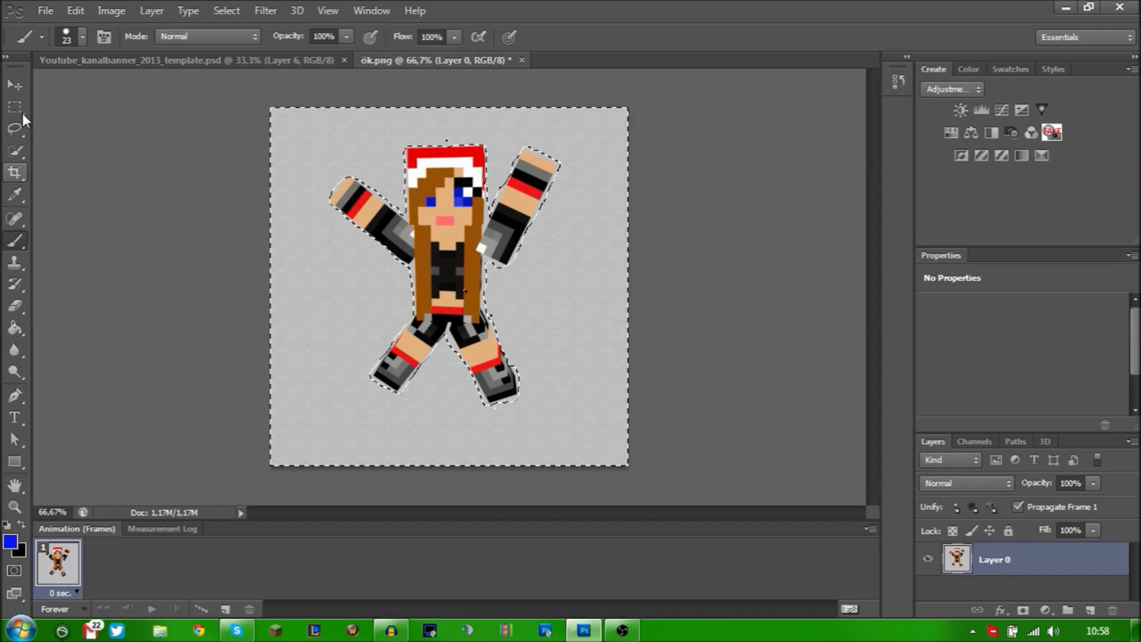
Delete the selected grey background and reposition the character on the transparent canvas
key("v")
key("shift+Right")
key("shift+Up")
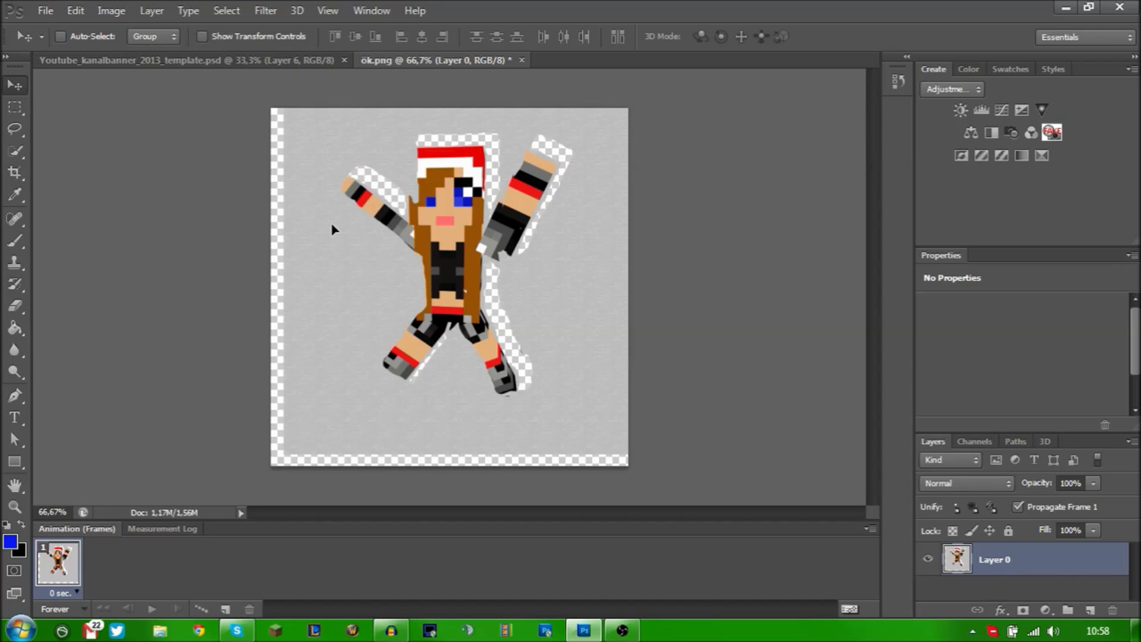
key("ctrl+z")
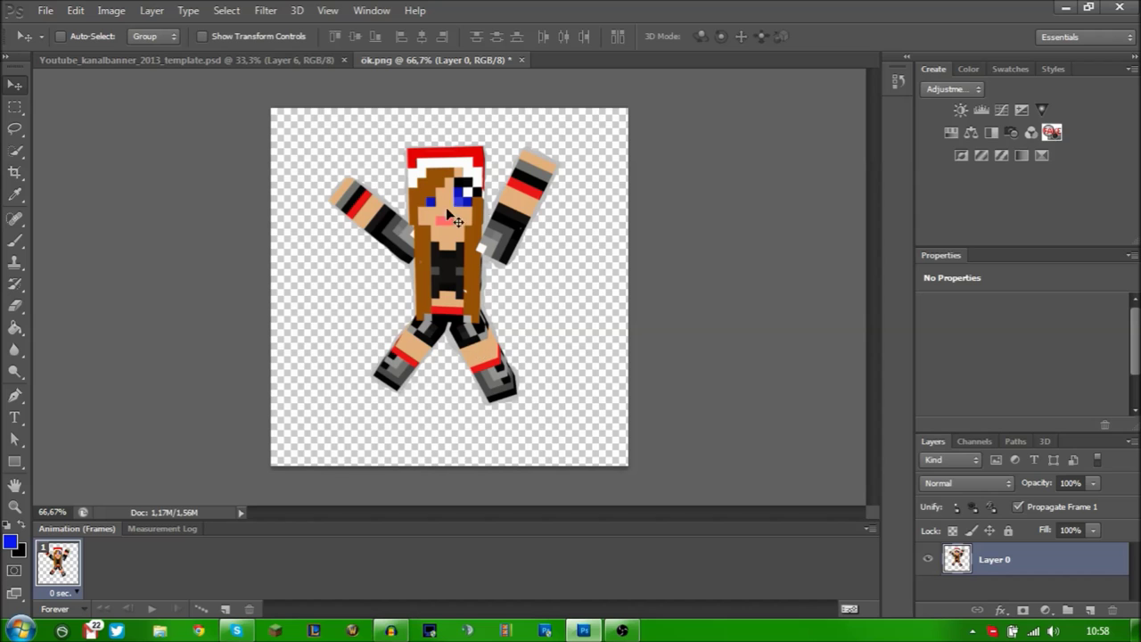
left_click_drag(455, 271, 302, 61)
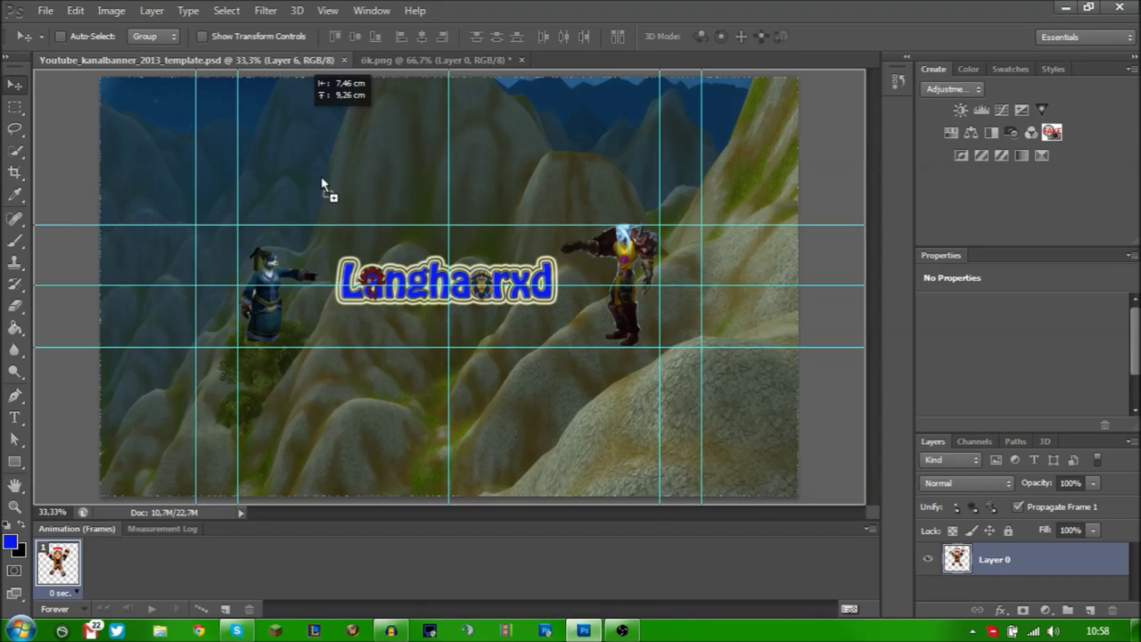
Drag the character onto the banner and position it over the channel-name text
left_click_drag(302, 62, 441, 279)
left_click_drag(442, 280, 443, 281)
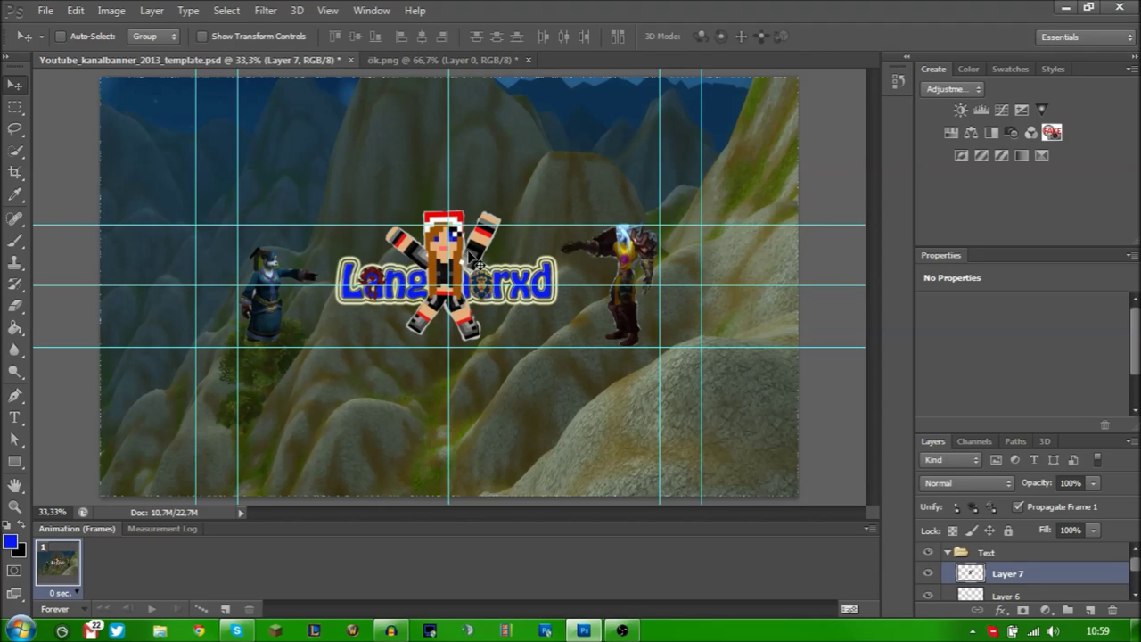
left_click_drag(472, 255, 477, 263)
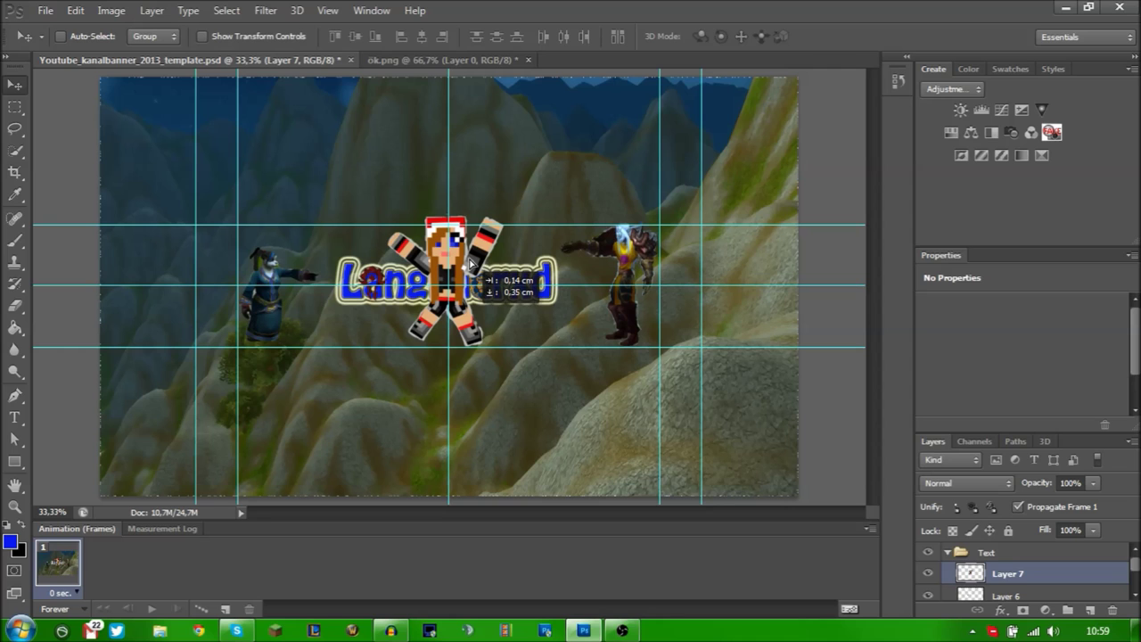
left_click_drag(471, 264, 456, 67)
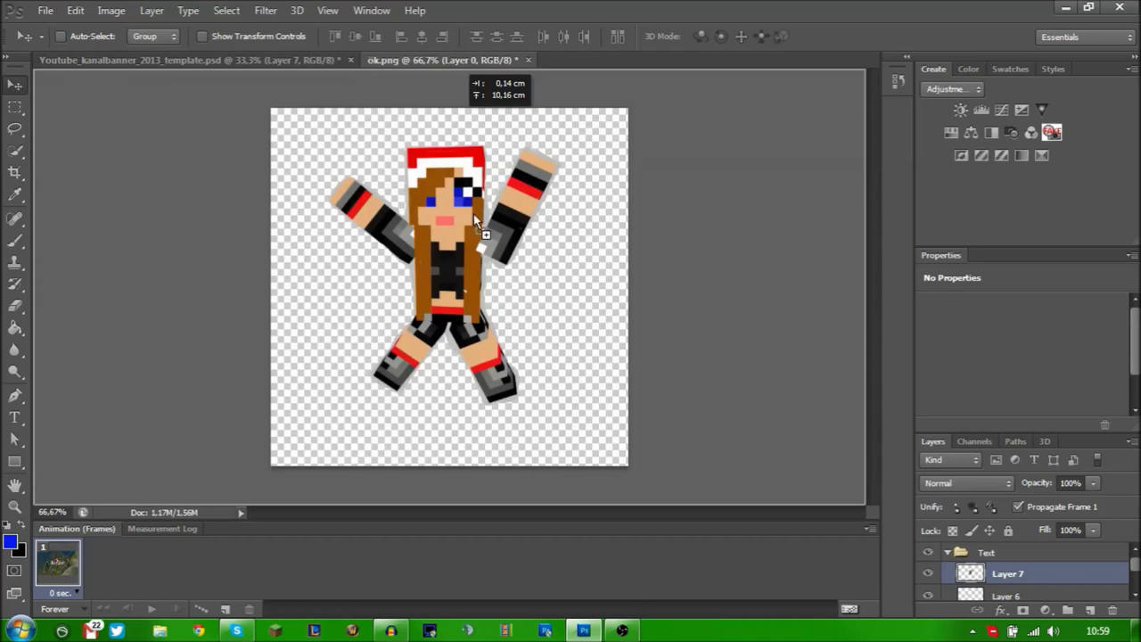
Delete the placed character layer from the banner and return to ok.png
mouse_move(457, 65)
left_mouse_down()
mouse_move(686, 239)
mouse_move(531, 211)
mouse_move(563, 206)
left_mouse_up()
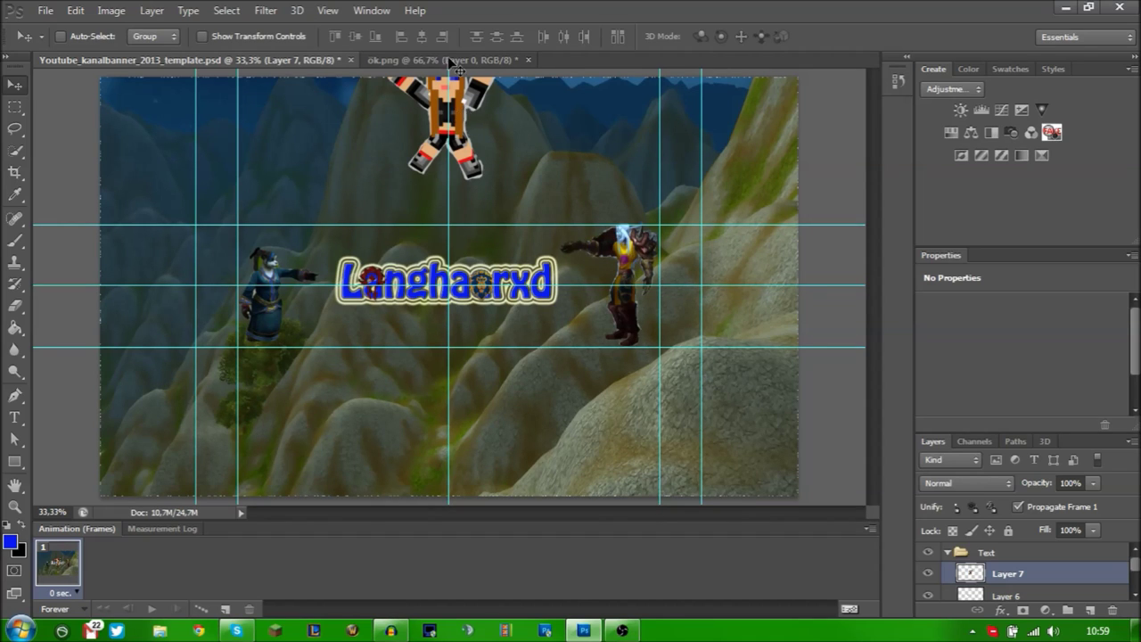
left_click_drag(476, 123, 453, 57)
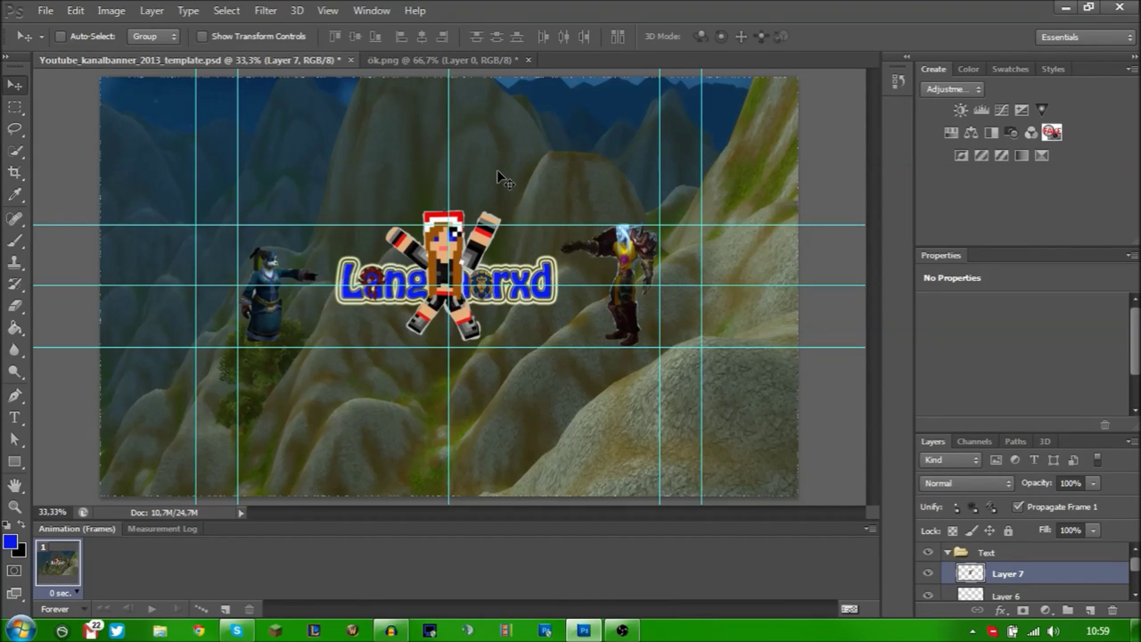
key("alt+bracketleft")
left_click_drag(495, 174, 256, 50)
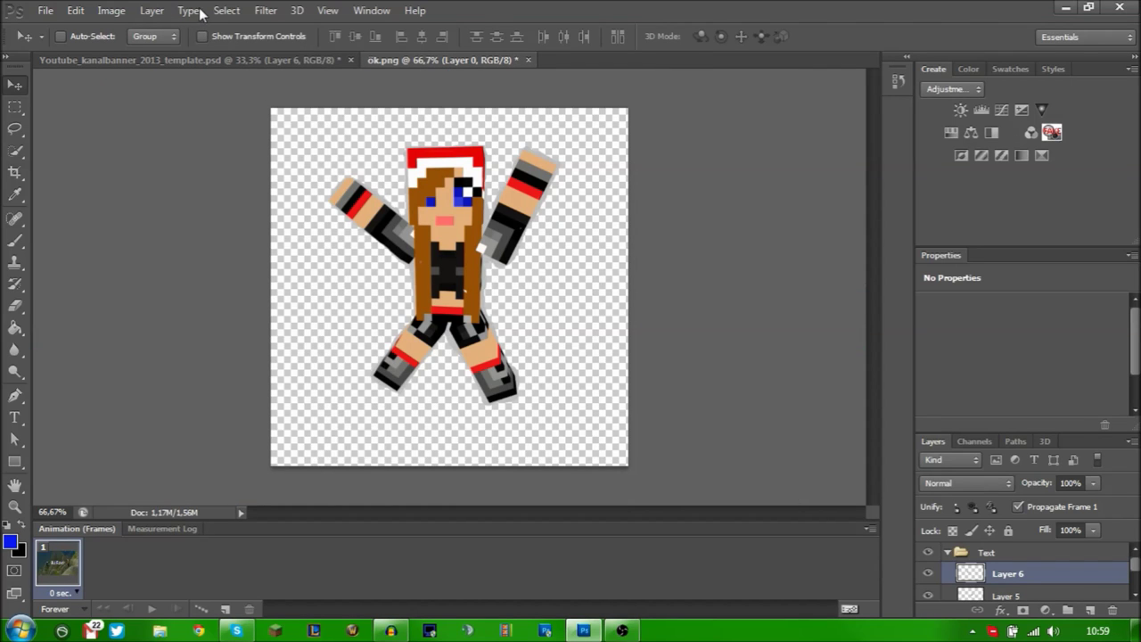
Resize ok.png to 640 × 600 pixels in Image Size with proportions unconstrained
left_click(112, 11)
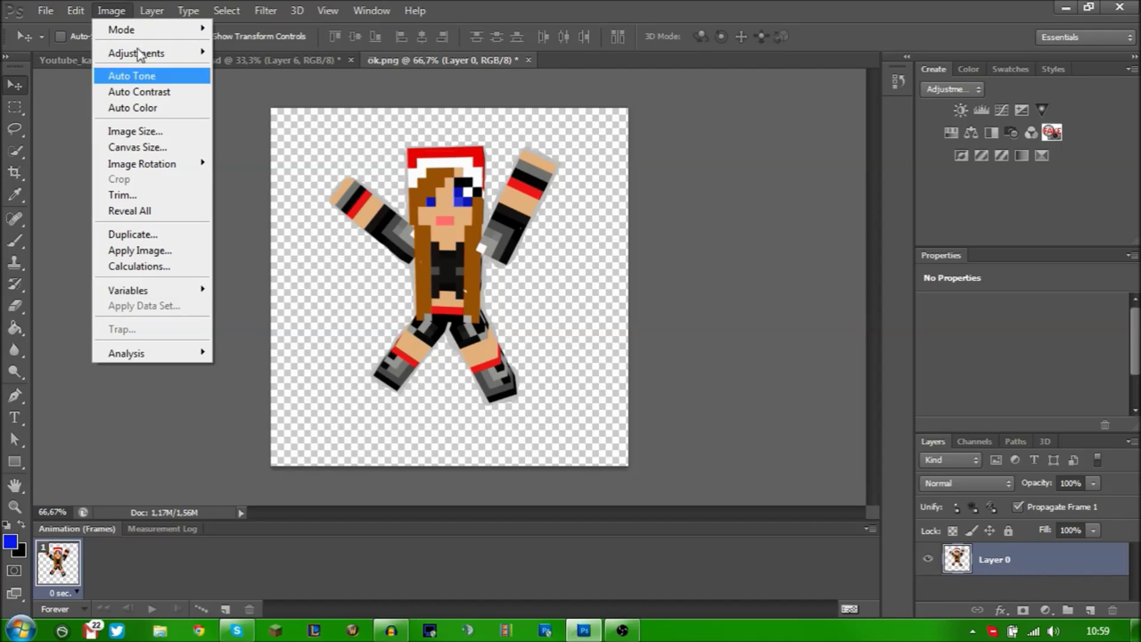
left_click(155, 132)
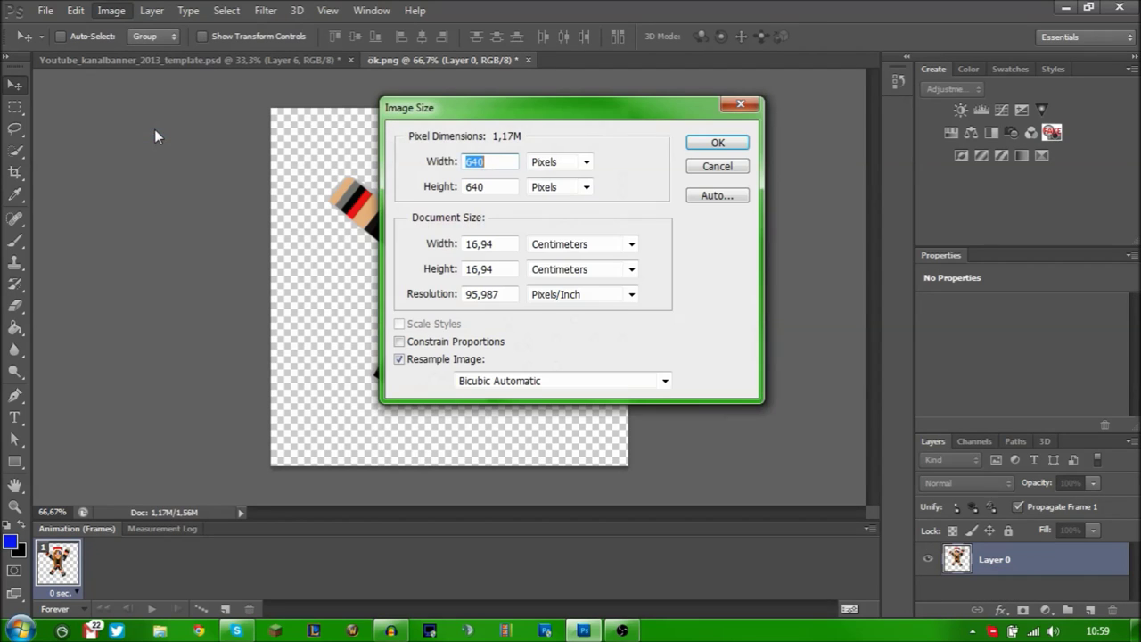
left_click_drag(500, 160, 477, 165)
type("00")
left_click_drag(494, 187, 481, 186)
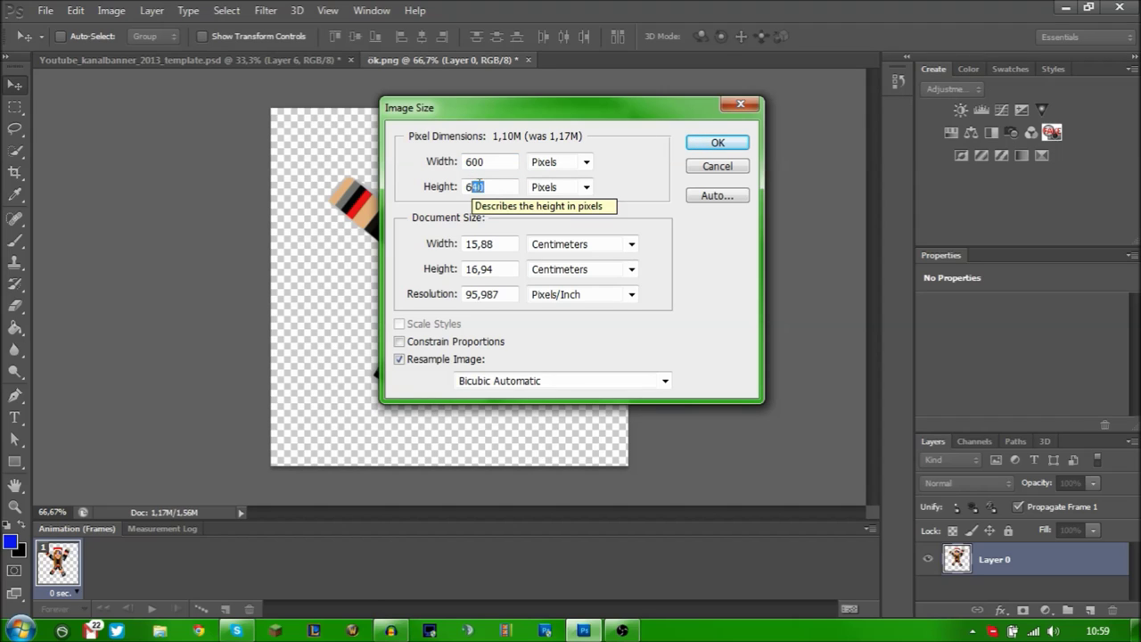
left_click_drag(496, 162, 475, 161)
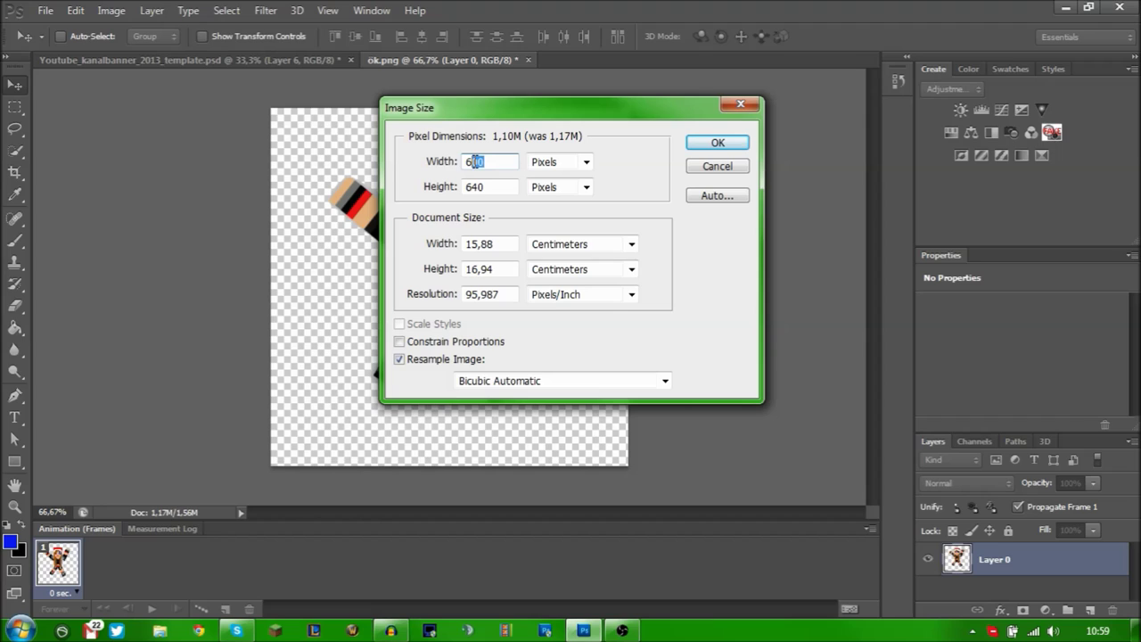
type("40")
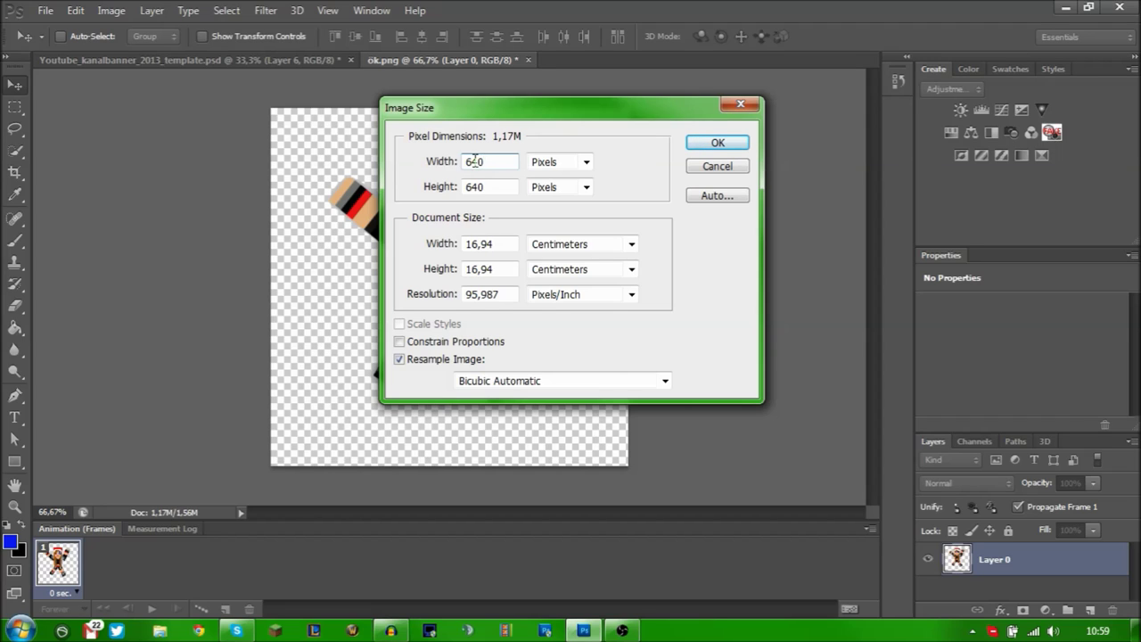
left_click_drag(496, 187, 475, 187)
type("00")
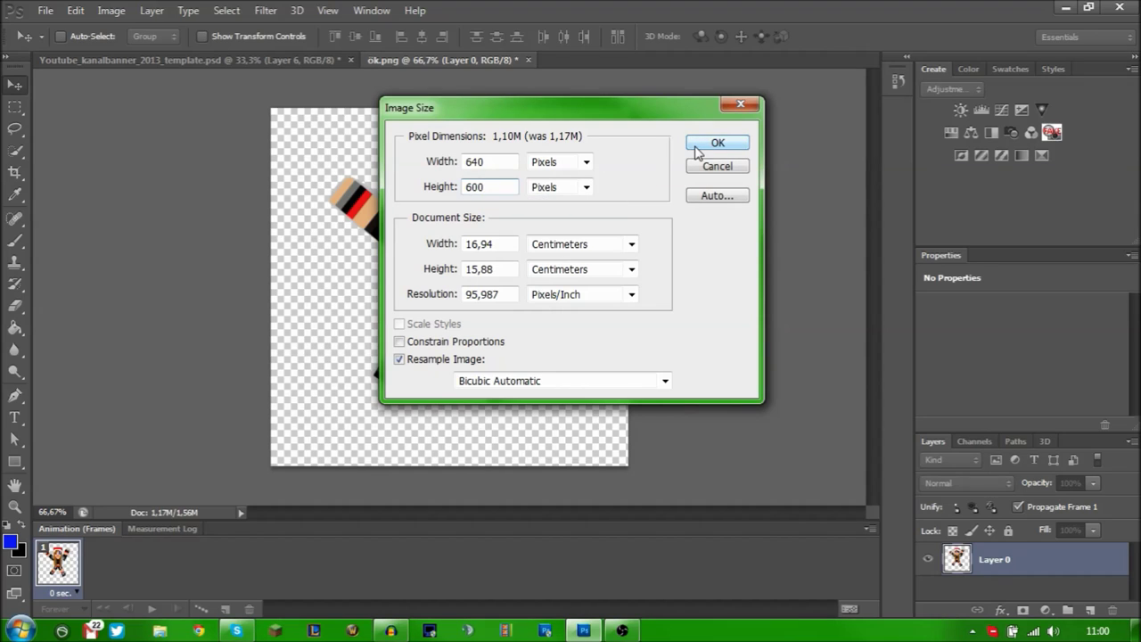
left_click(700, 152)
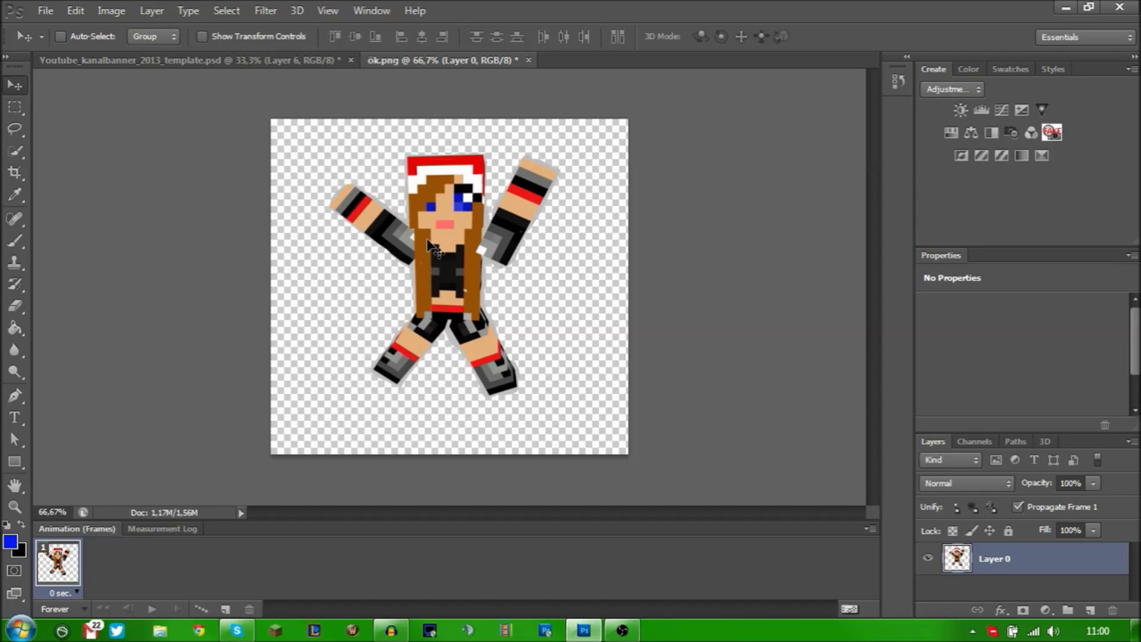
Drag the resized character onto the banner as Layer 7, centred over the channel-name logo
left_click_drag(439, 280, 295, 66)
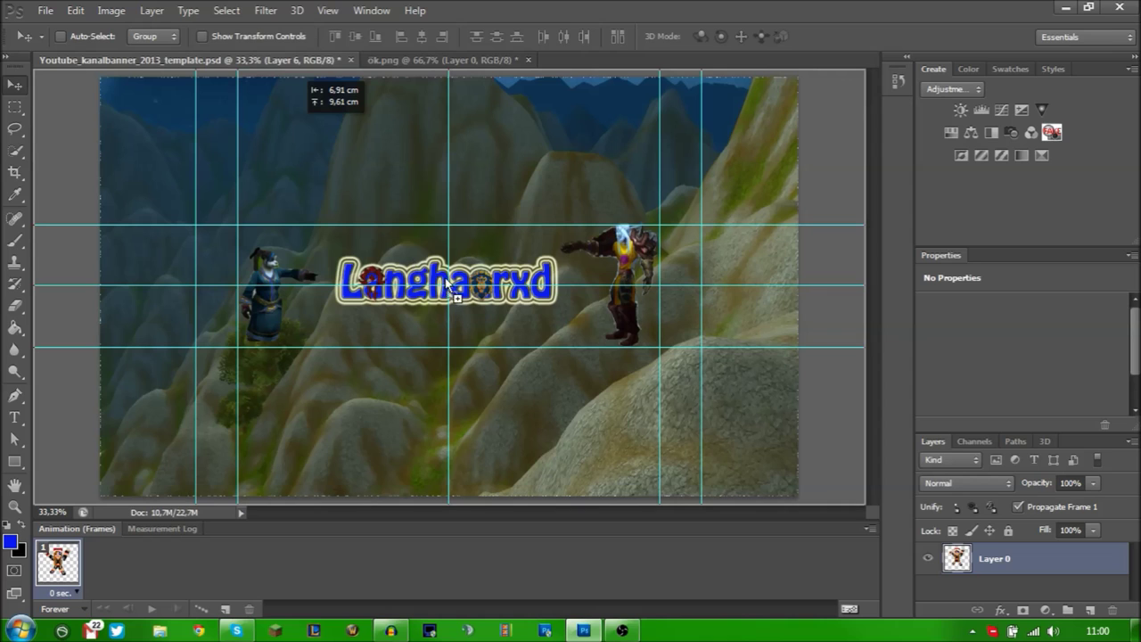
left_click_drag(295, 64, 453, 288)
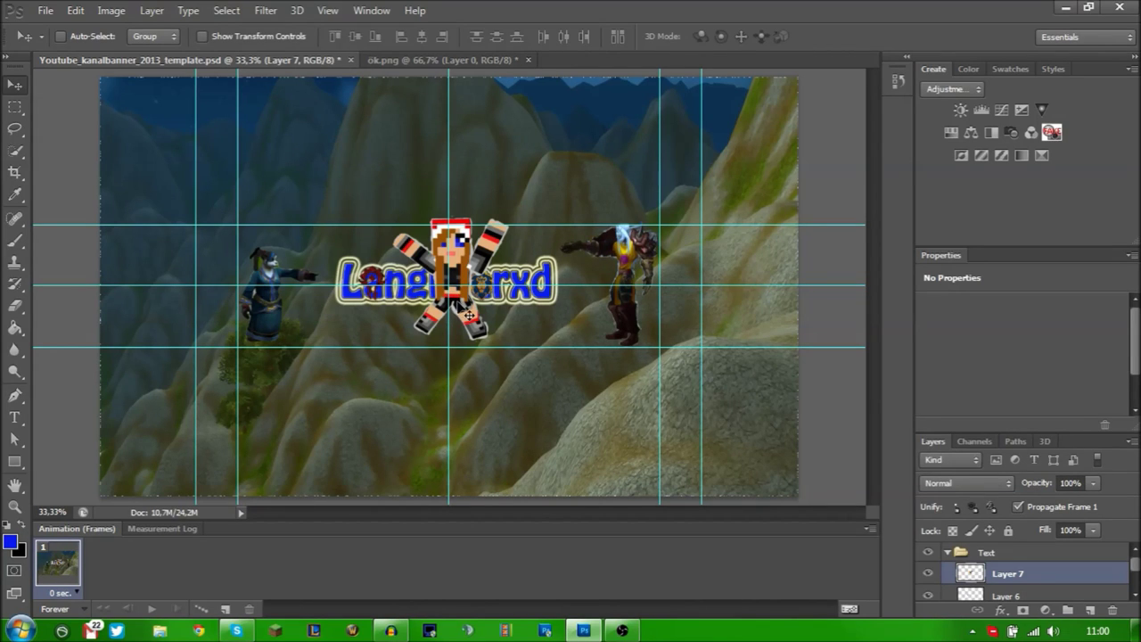
left_click_drag(473, 316, 464, 316)
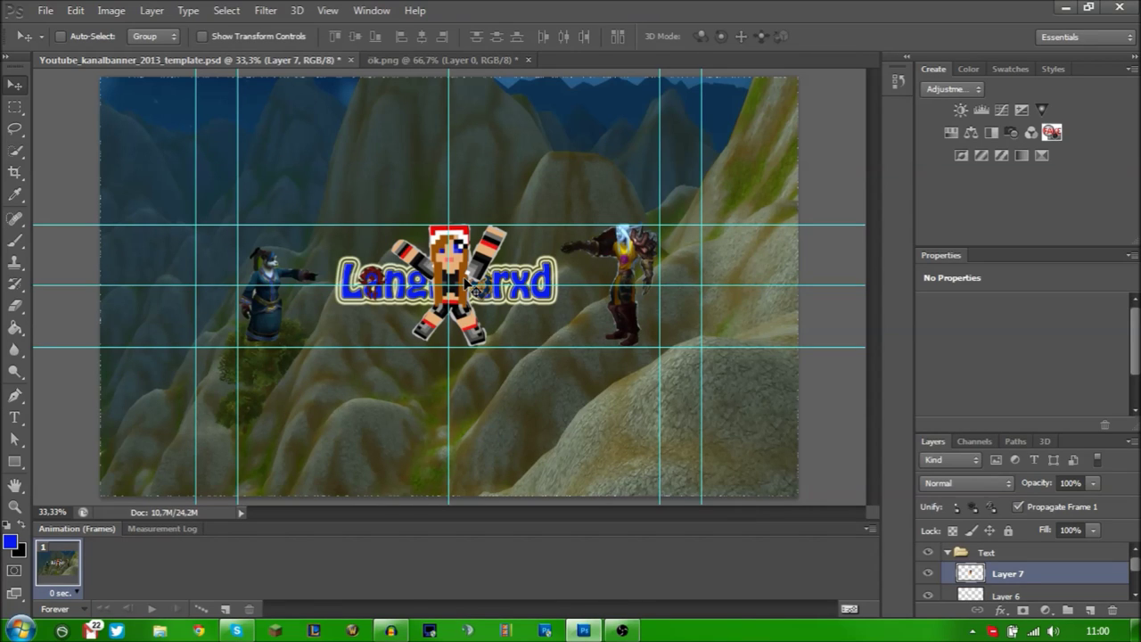
left_click_drag(466, 286, 466, 275)
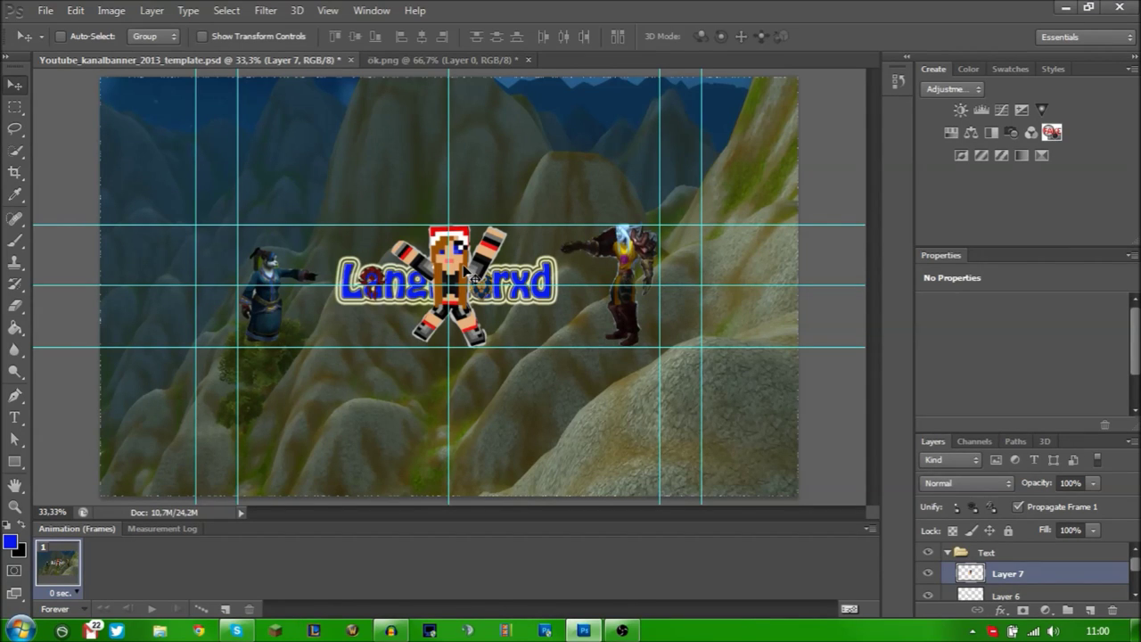
key("Delete")
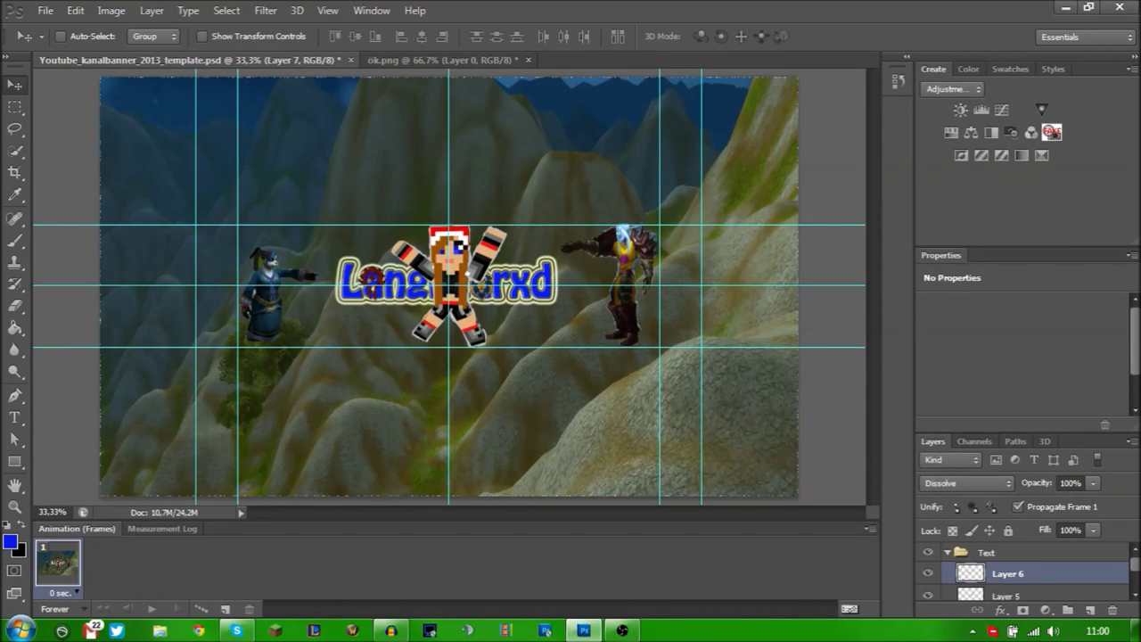